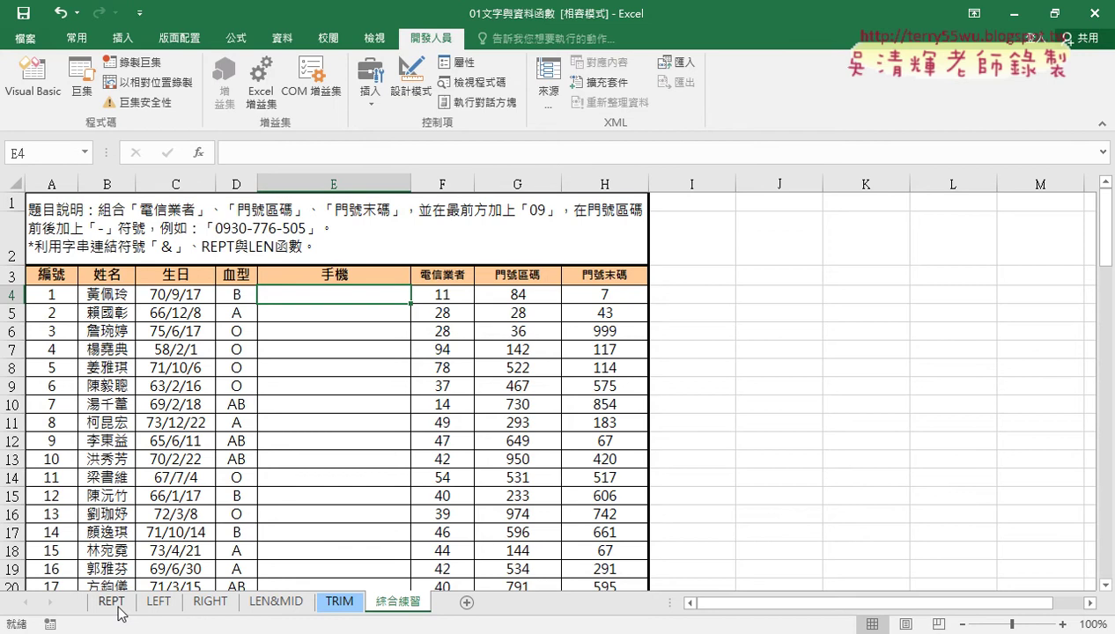
On the REPT sheet, copy the ★ from C1 into the first grade cell, C3
{"action": "left_click", "coordinate": [229, 254]}
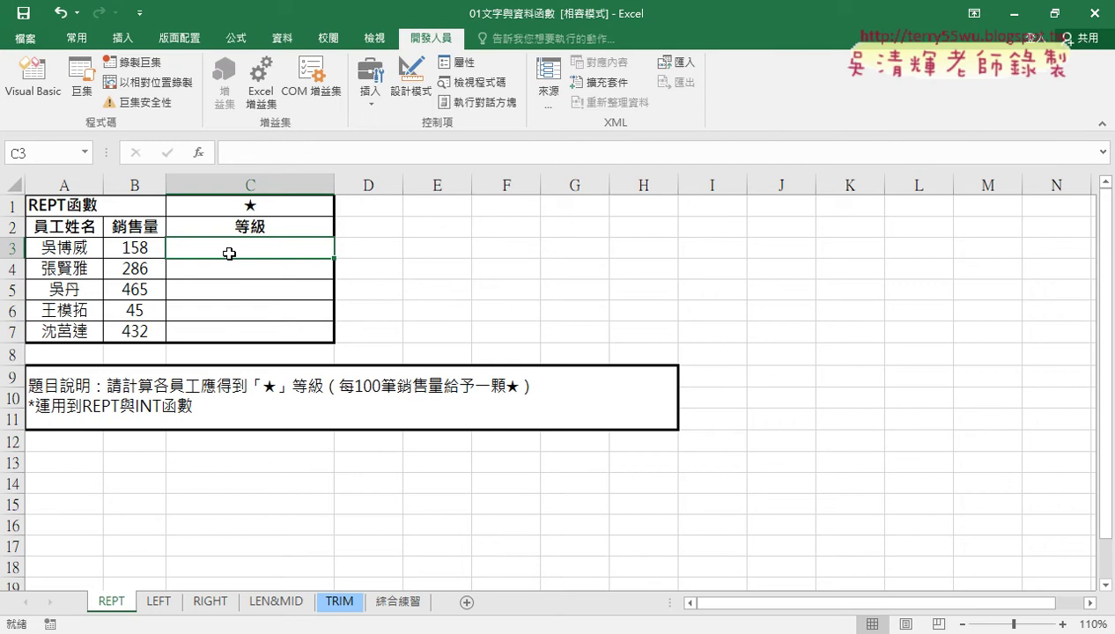
{"action": "left_click", "coordinate": [128, 246]}
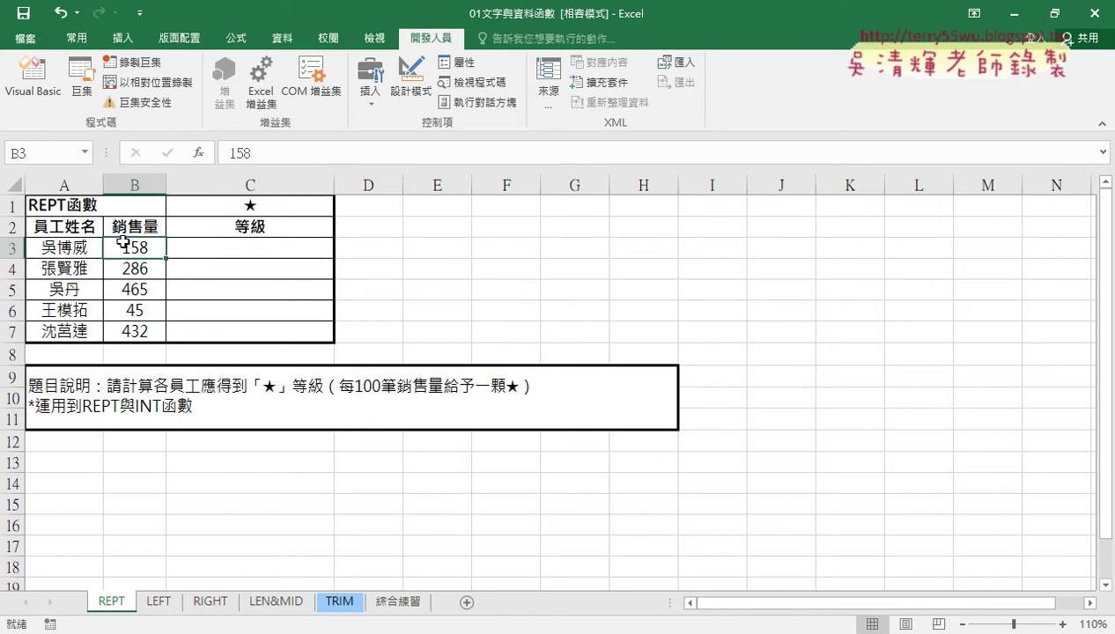
{"action": "left_click", "coordinate": [230, 249]}
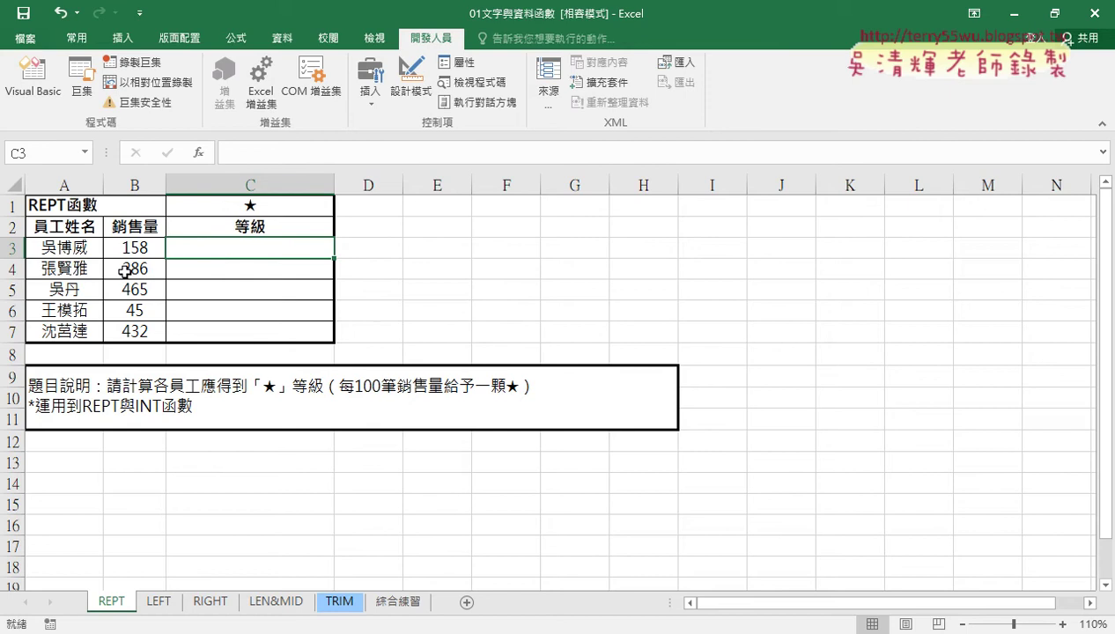
{"action": "left_click", "coordinate": [215, 271]}
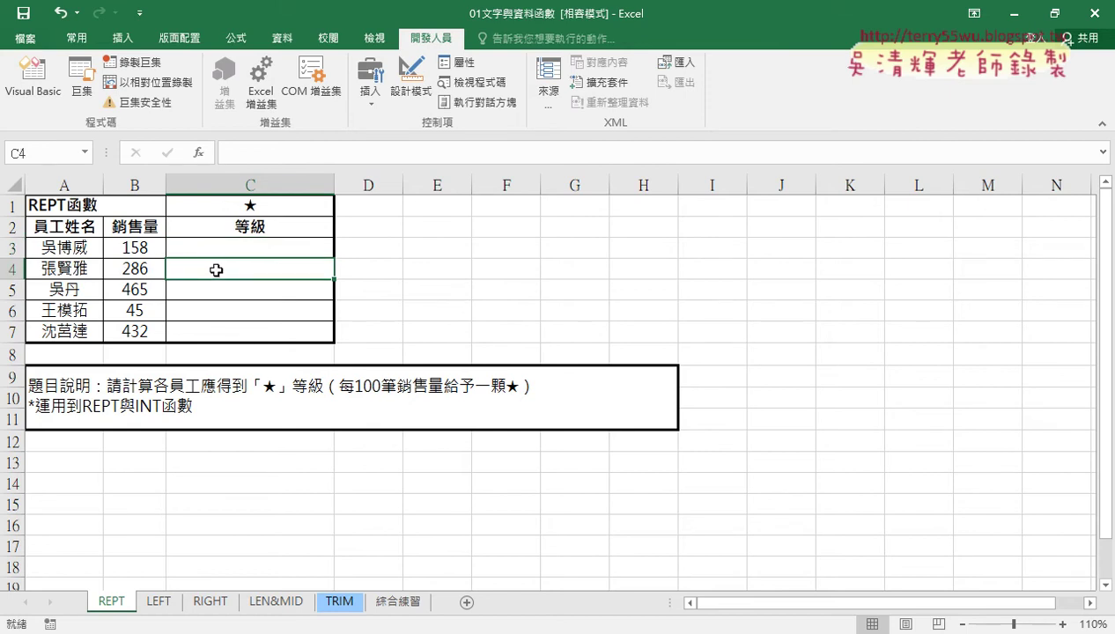
{"action": "left_click", "coordinate": [235, 248]}
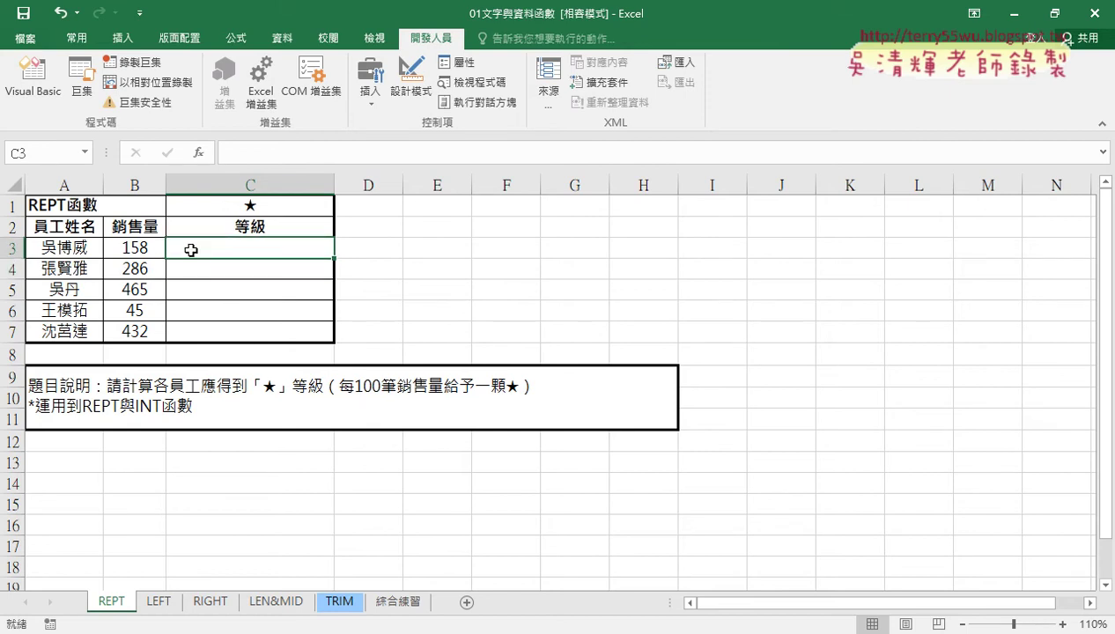
{"action": "left_click", "coordinate": [249, 206]}
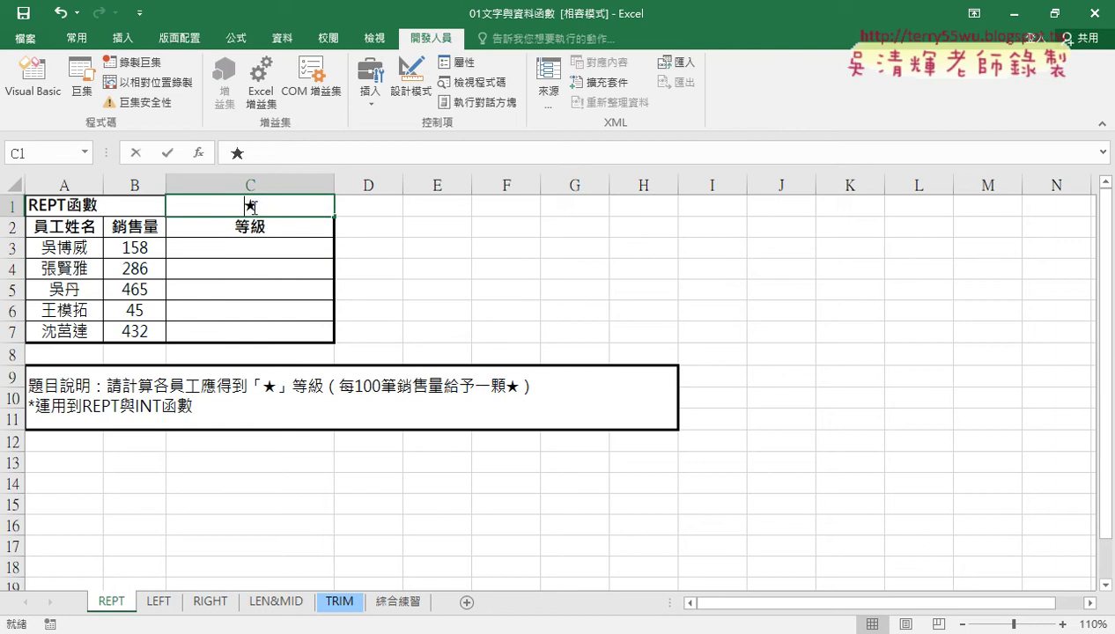
{"action": "double_click", "coordinate": [248, 205]}
{"action": "key", "text": "ctrl+c"}
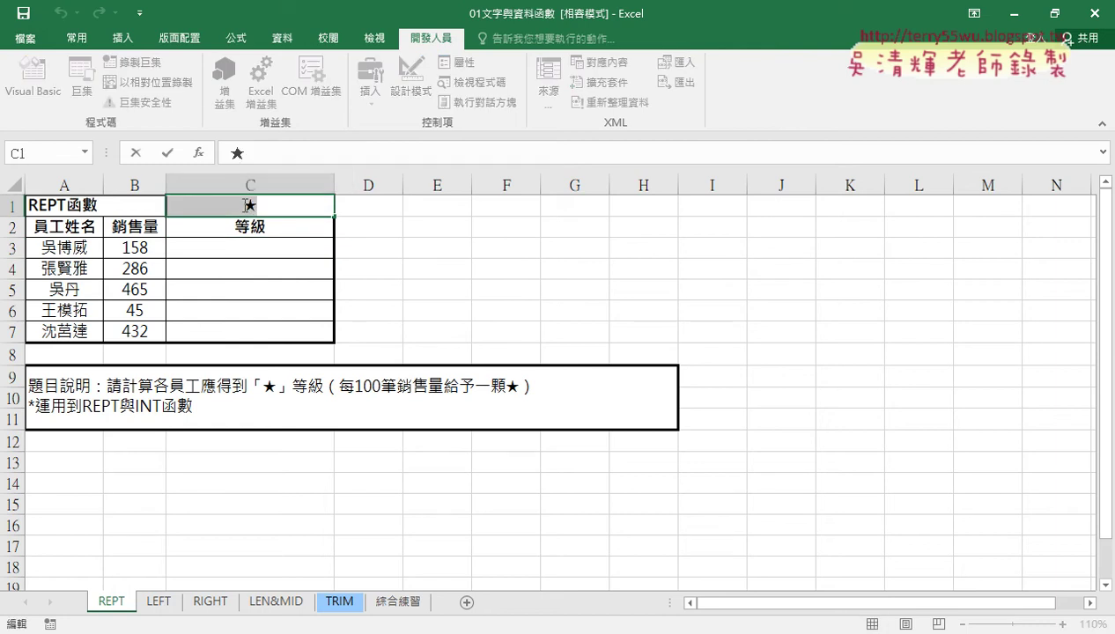
{"action": "left_click", "coordinate": [265, 249]}
{"action": "key", "text": "ctrl+v"}
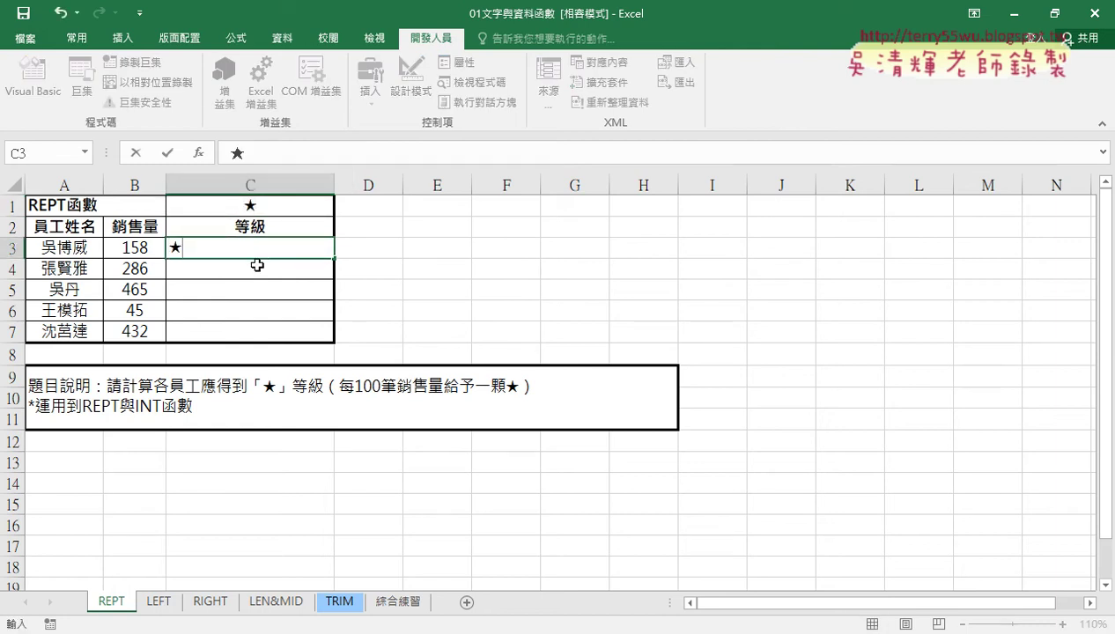
{"action": "key", "text": "Return"}
Paste the copied star twice into grade cell C4 so that it contains ★★
{"action": "left_click", "coordinate": [257, 266], "text": "ctrl"}
{"action": "key", "text": "ctrl+v"}
{"action": "left_click", "coordinate": [571, 379]}
{"action": "double_click", "coordinate": [257, 267]}
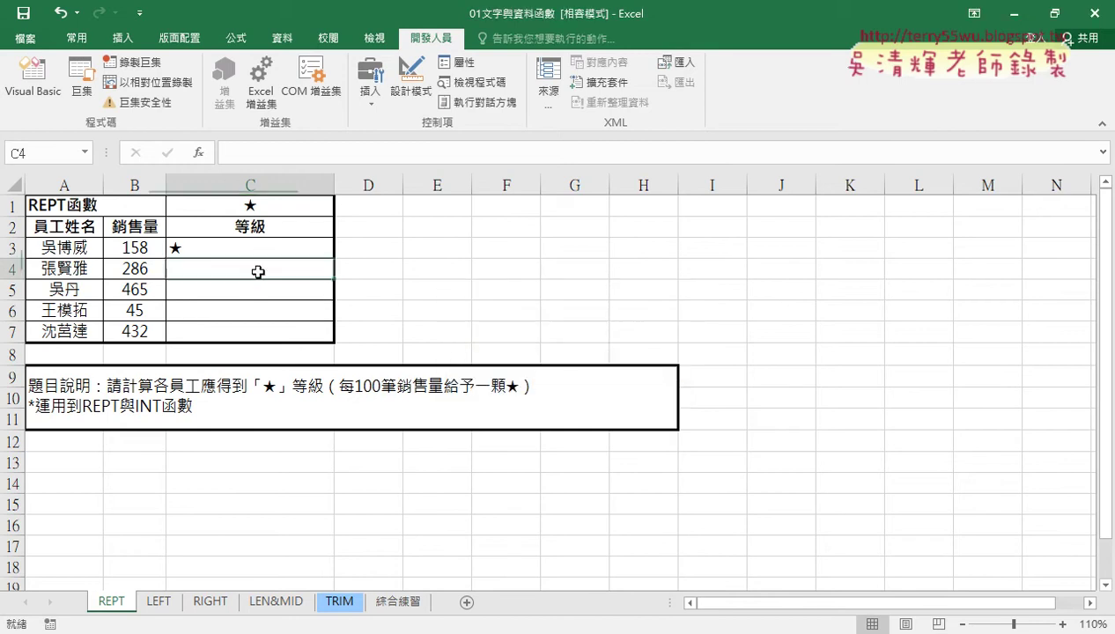
{"action": "key", "text": "ctrl+v"}
{"action": "key", "text": "ctrl+v"}
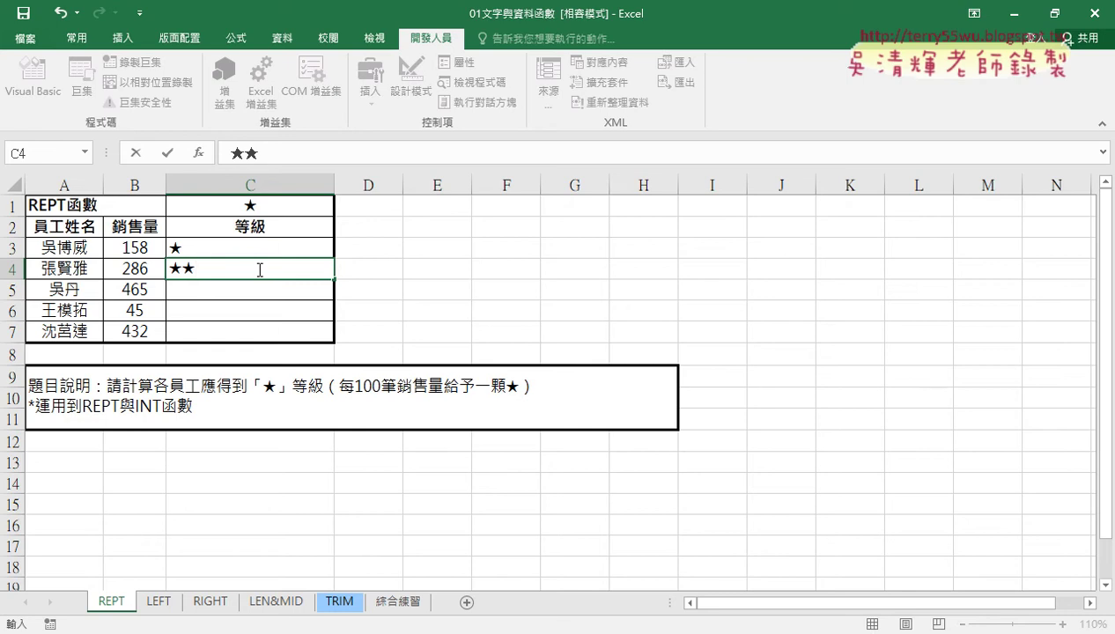
{"action": "left_click", "coordinate": [243, 286]}
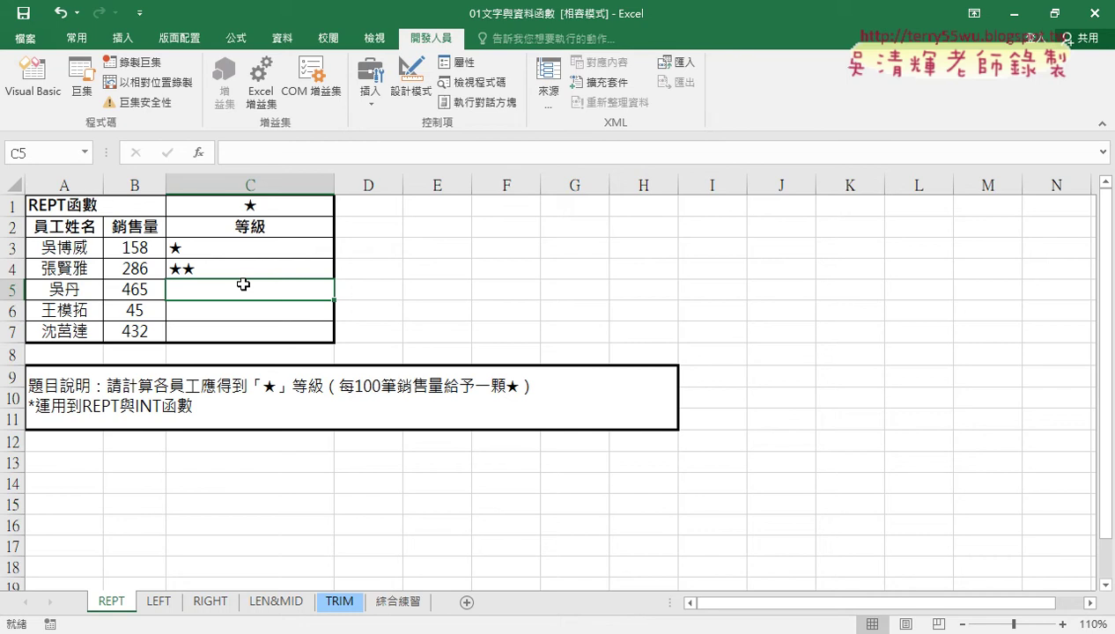
Clear the trial stars from grade cells C3:C4
{"action": "left_click_drag", "start_coordinate": [245, 249], "coordinate": [249, 273]}
{"action": "key", "text": "Delete"}
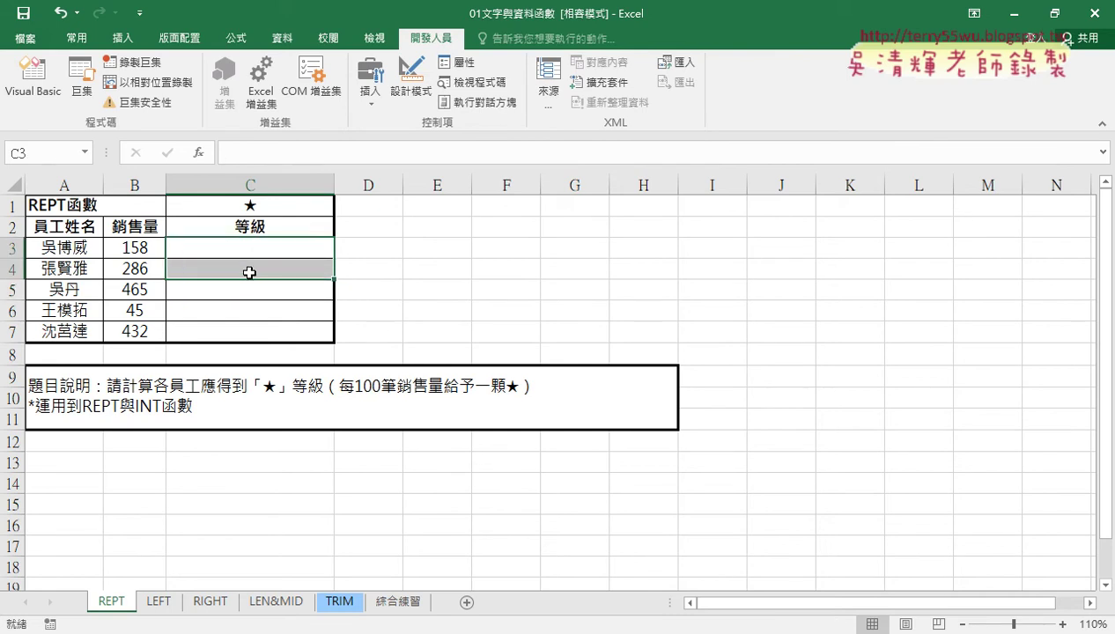
Go to the LEN&MID sheet and select C3, the first cell under the 長度 heading of the upper LEN table
{"action": "left_click", "coordinate": [279, 603]}
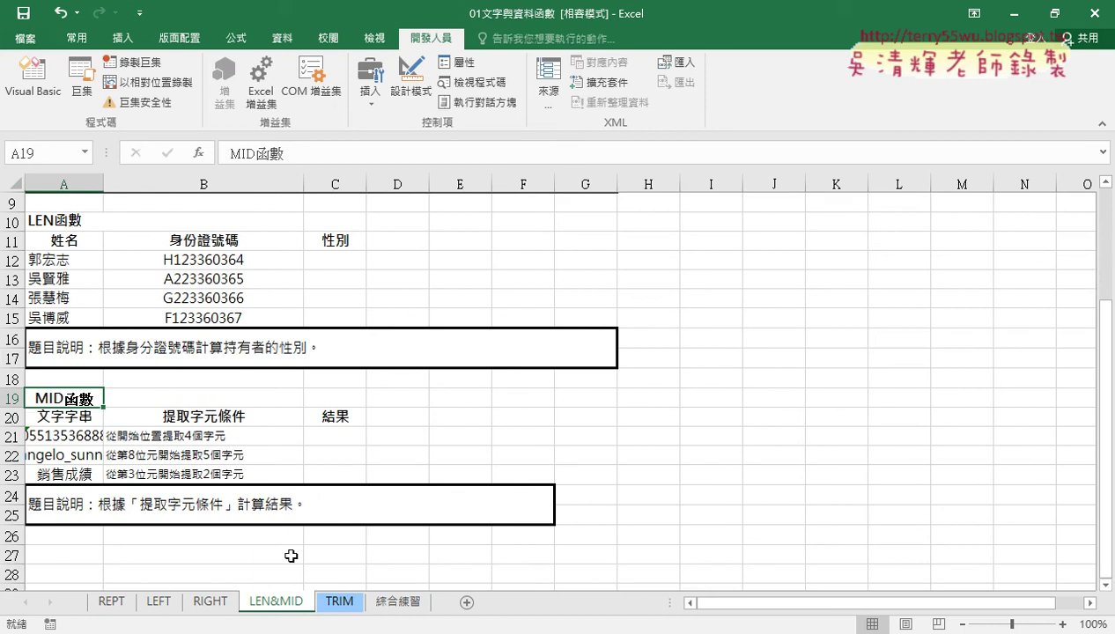
{"action": "scroll", "coordinate": [289, 561], "scroll_direction": "up", "scroll_amount": 2}
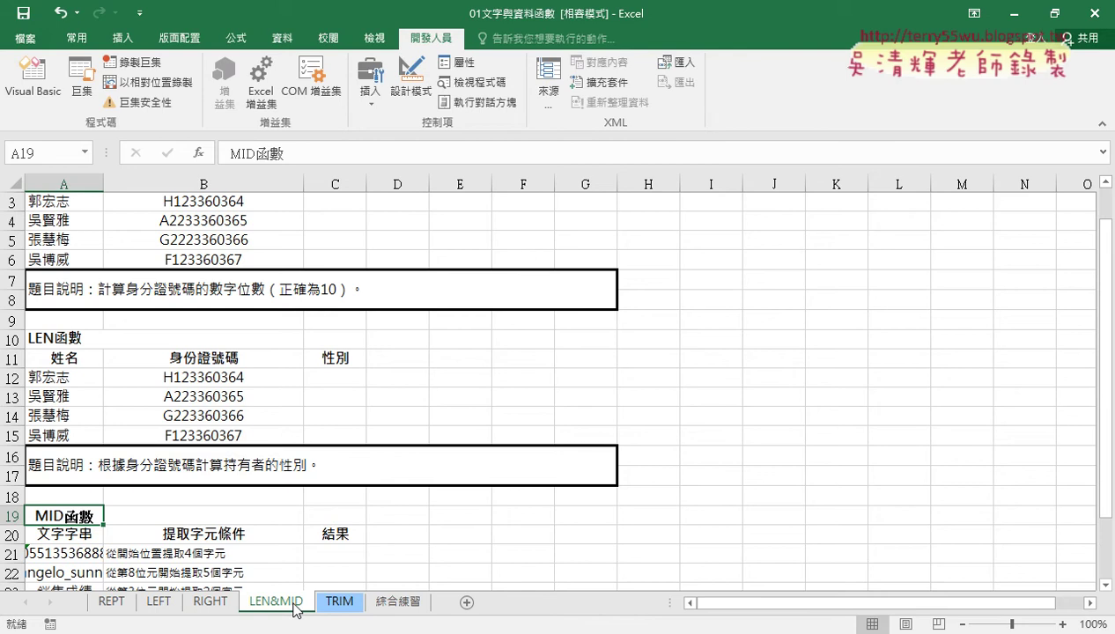
{"action": "scroll", "coordinate": [330, 396], "scroll_direction": "up", "scroll_amount": 1}
{"action": "left_click", "coordinate": [336, 241]}
{"action": "left_click", "coordinate": [228, 243]}
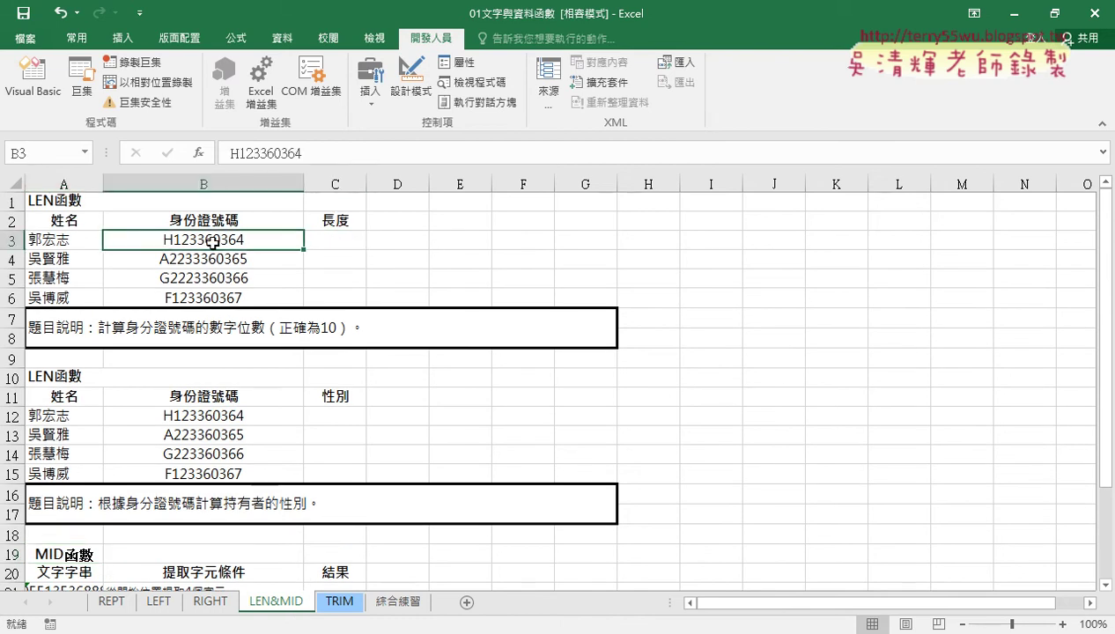
{"action": "left_click", "coordinate": [326, 239]}
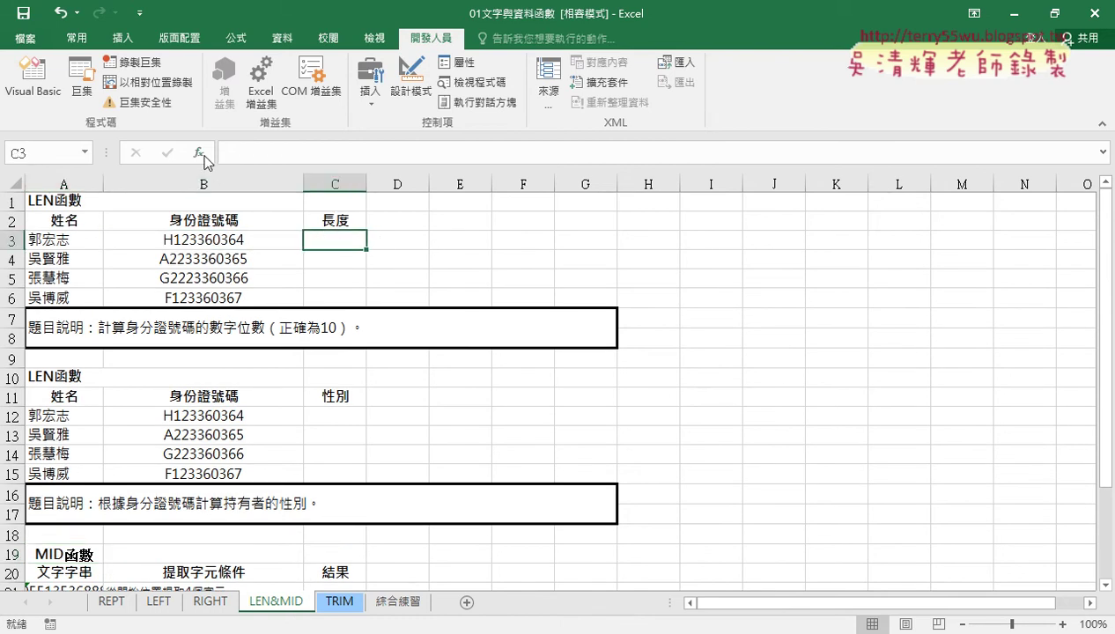
Insert the LEN function from the 文字 function category into C3
{"action": "left_click", "coordinate": [199, 152]}
{"action": "left_click", "coordinate": [653, 219]}
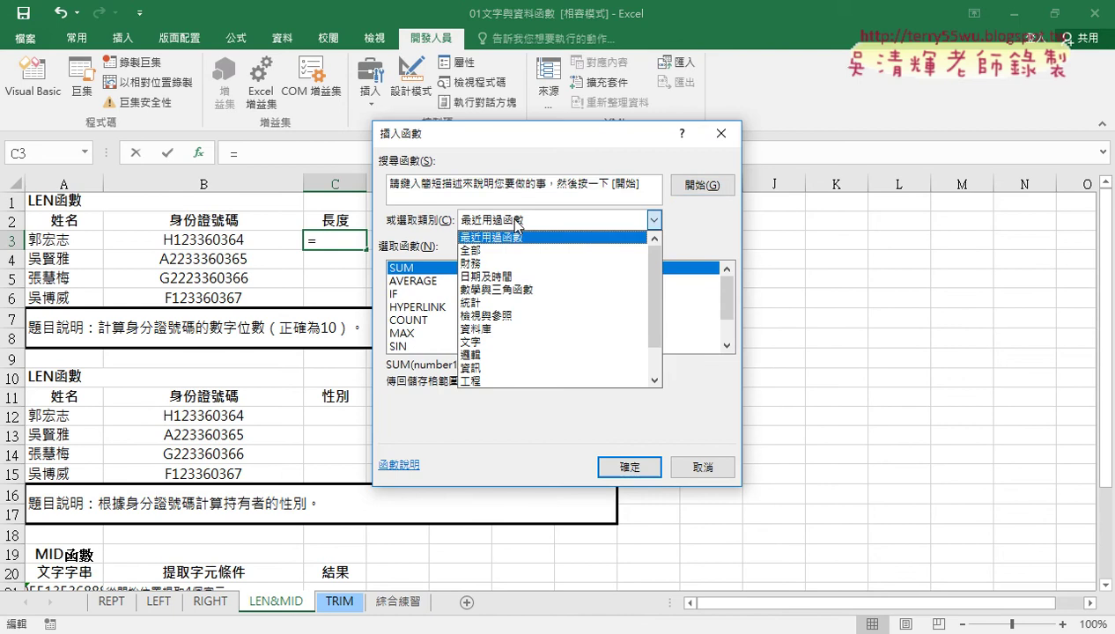
{"action": "left_click", "coordinate": [515, 342]}
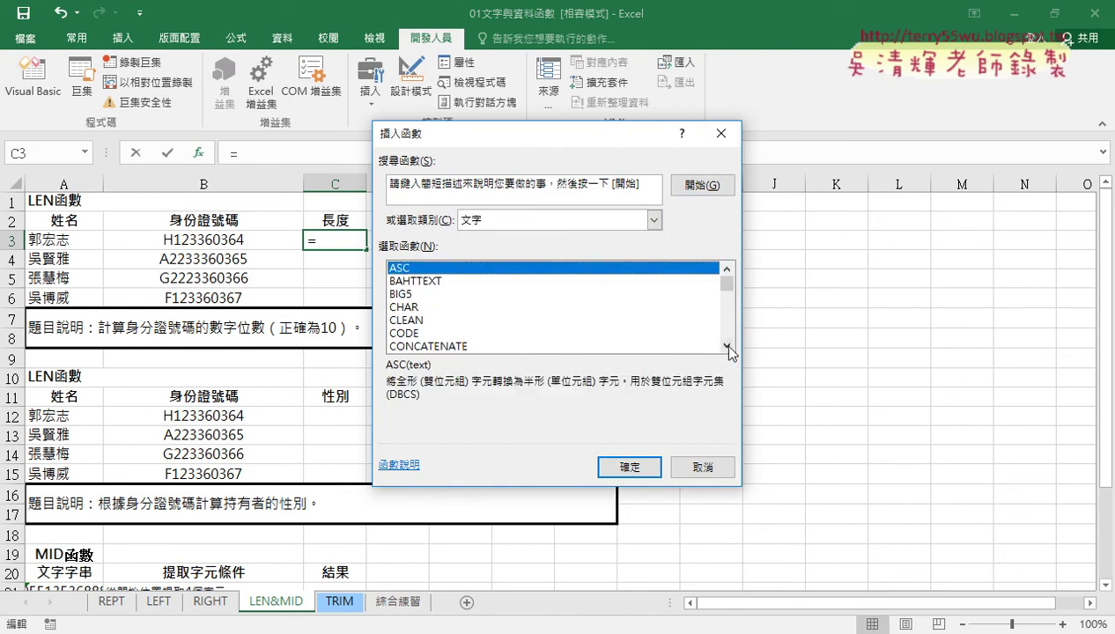
{"action": "scroll", "coordinate": [728, 343], "scroll_direction": "down", "scroll_amount": 4}
{"action": "left_click_drag", "start_coordinate": [728, 302], "coordinate": [552, 279]}
{"action": "left_click", "coordinate": [727, 346]}
{"action": "left_click", "coordinate": [728, 346]}
{"action": "left_click", "coordinate": [727, 346]}
{"action": "left_click", "coordinate": [728, 346]}
{"action": "left_click", "coordinate": [728, 347]}
{"action": "left_click", "coordinate": [728, 346]}
{"action": "left_click", "coordinate": [728, 346]}
{"action": "left_click", "coordinate": [728, 346]}
{"action": "left_click", "coordinate": [728, 346]}
{"action": "left_click", "coordinate": [727, 346]}
{"action": "left_click", "coordinate": [431, 323]}
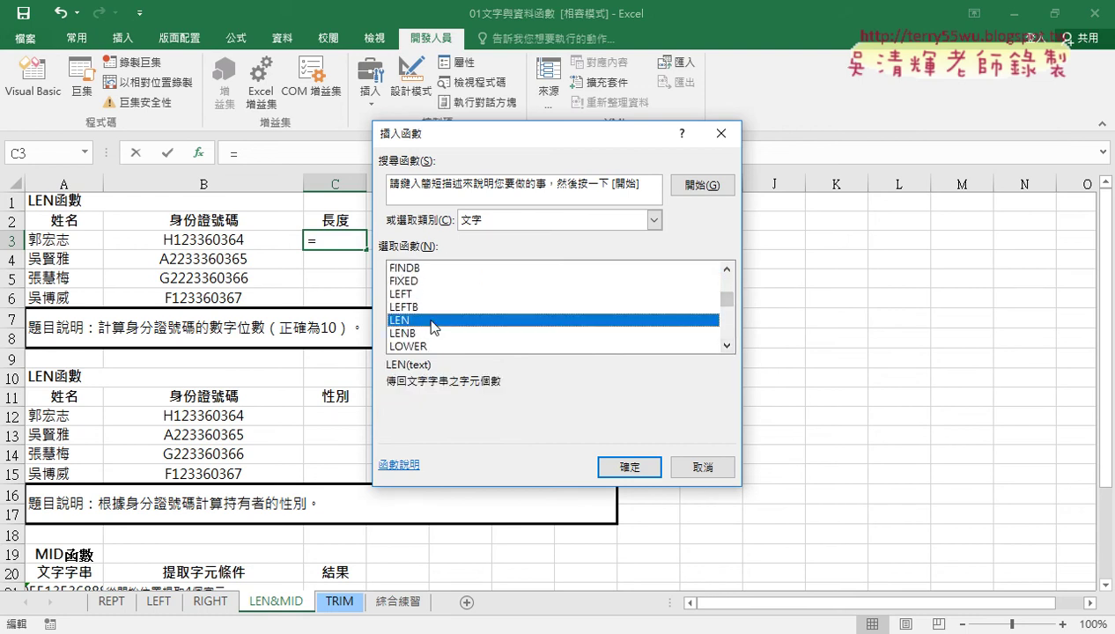
{"action": "left_click", "coordinate": [631, 467]}
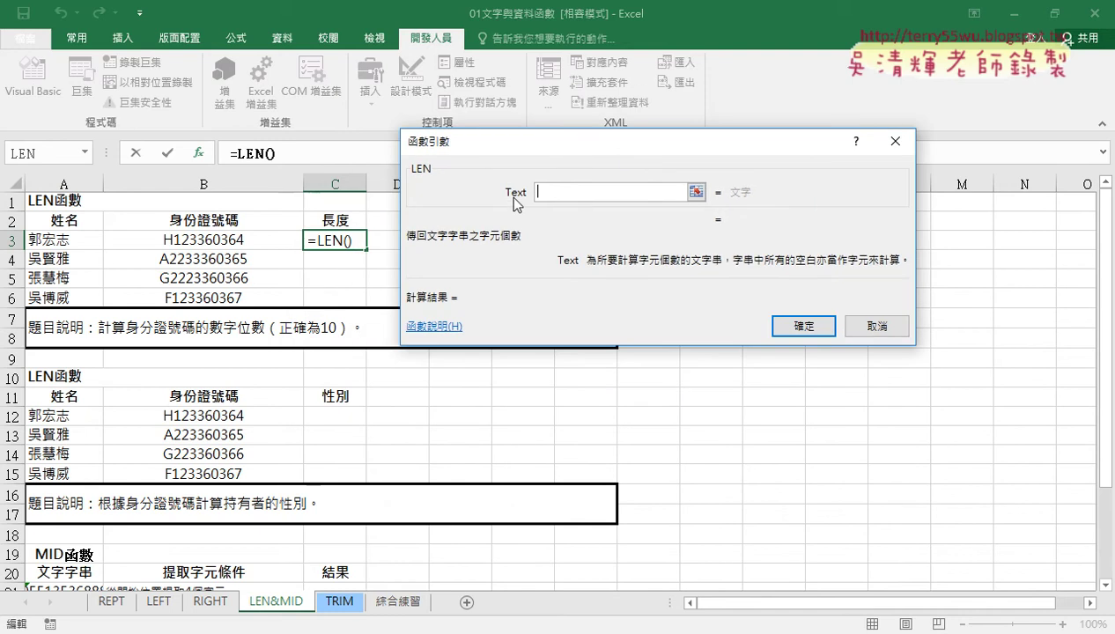
Set the LEN function's Text argument to B3, confirm it, and fill the formula down from C3 to C6
{"action": "left_click", "coordinate": [219, 241]}
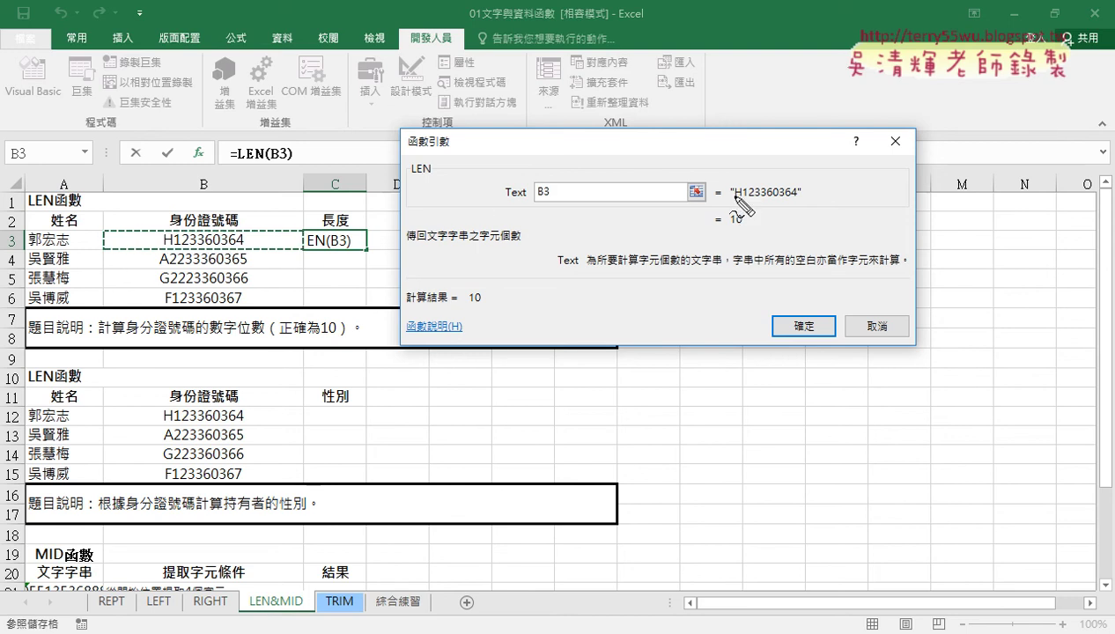
{"action": "mouse_move", "coordinate": [805, 220]}
{"action": "left_mouse_down"}
{"action": "mouse_move", "coordinate": [751, 213]}
{"action": "mouse_move", "coordinate": [715, 185]}
{"action": "mouse_move", "coordinate": [814, 189]}
{"action": "mouse_move", "coordinate": [805, 205]}
{"action": "left_mouse_up"}
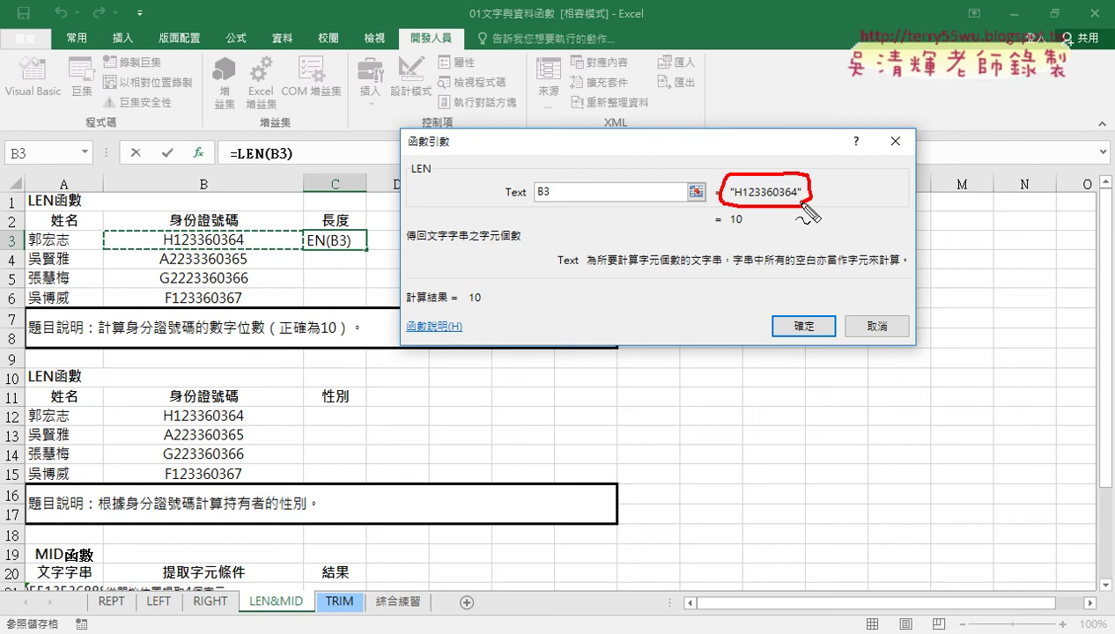
{"action": "mouse_move", "coordinate": [804, 206]}
{"action": "left_mouse_down"}
{"action": "mouse_move", "coordinate": [745, 219]}
{"action": "mouse_move", "coordinate": [760, 229]}
{"action": "left_mouse_up"}
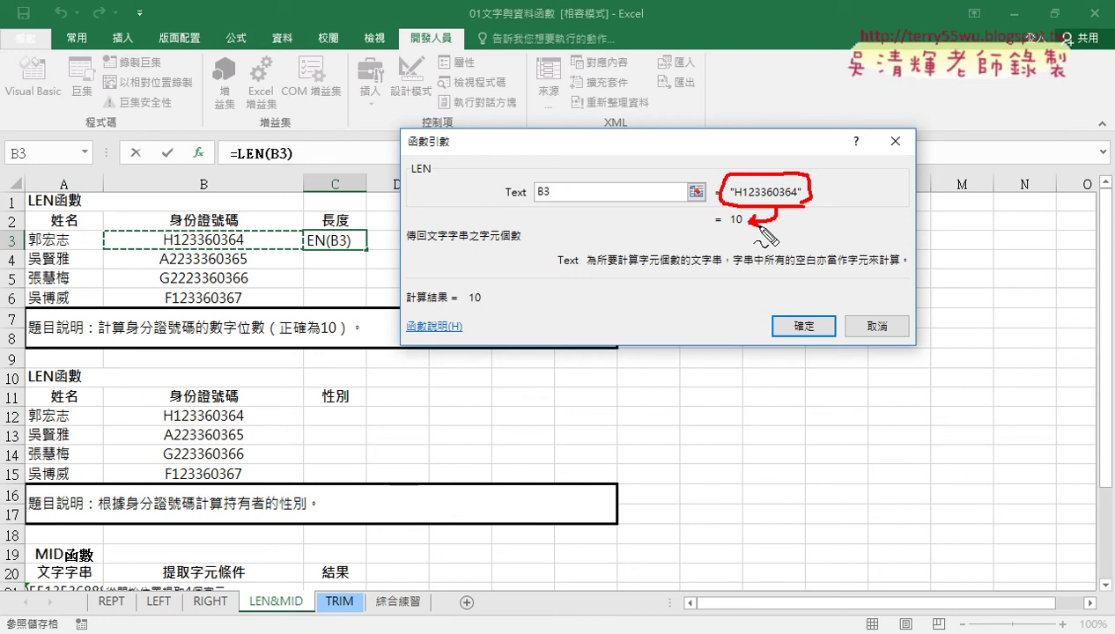
{"action": "key", "text": "Escape"}
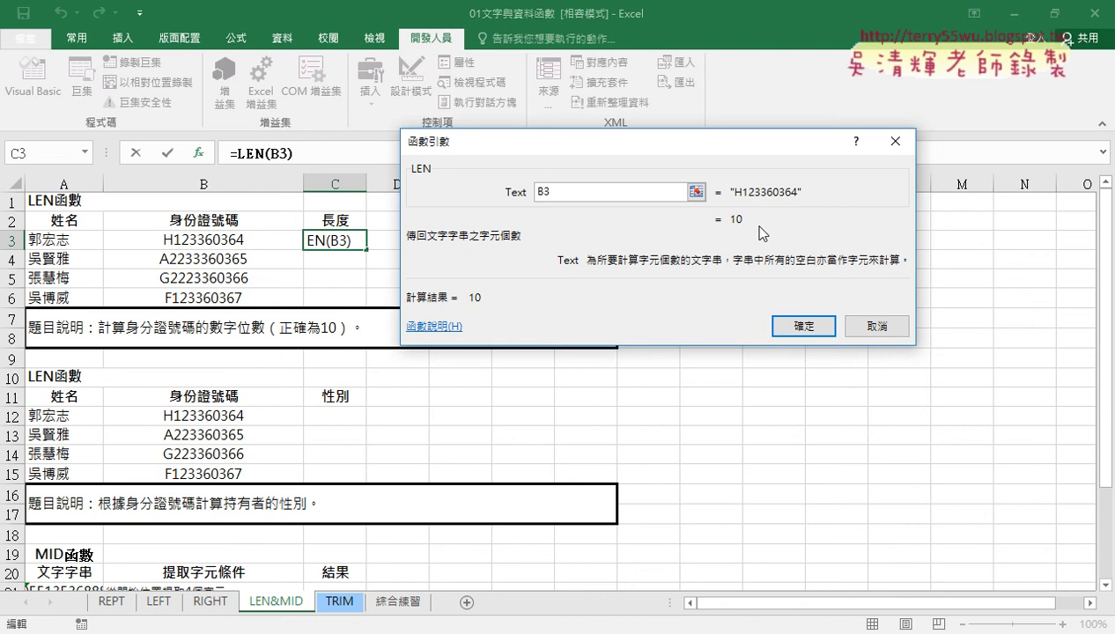
{"action": "left_click", "coordinate": [806, 325]}
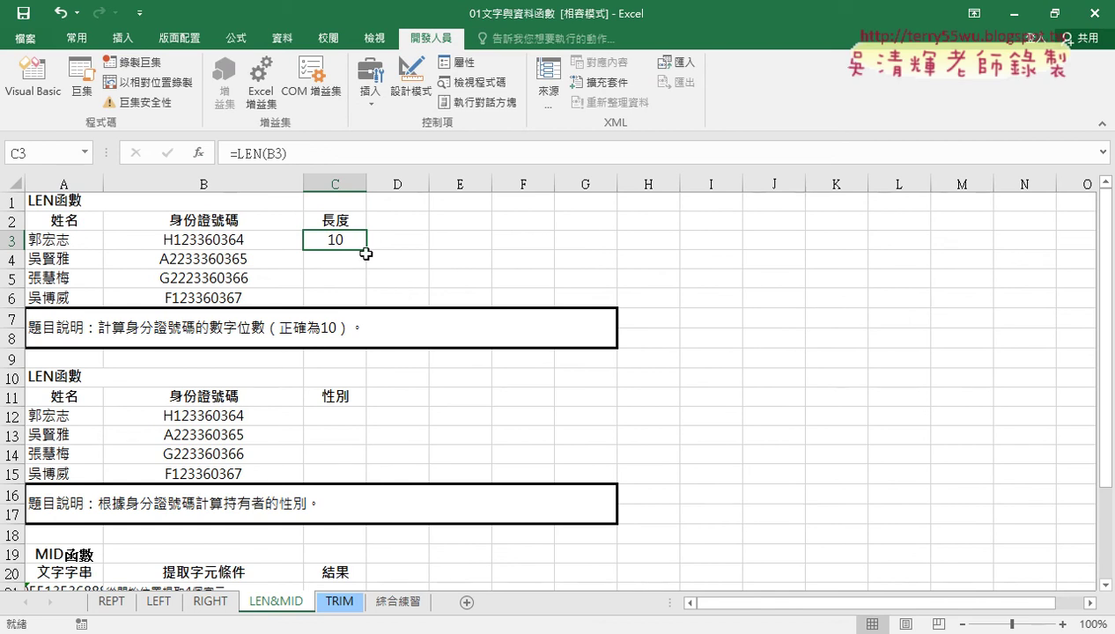
{"action": "left_click_drag", "start_coordinate": [366, 250], "coordinate": [366, 305]}
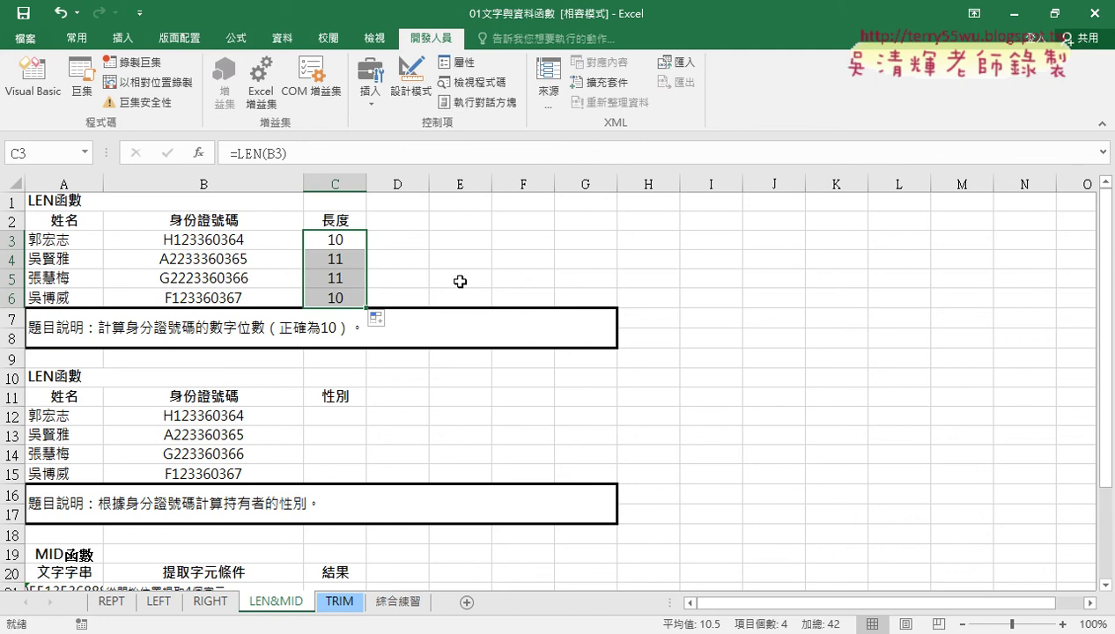
Return to the 綜合練習 sheet
{"action": "left_click", "coordinate": [404, 599]}
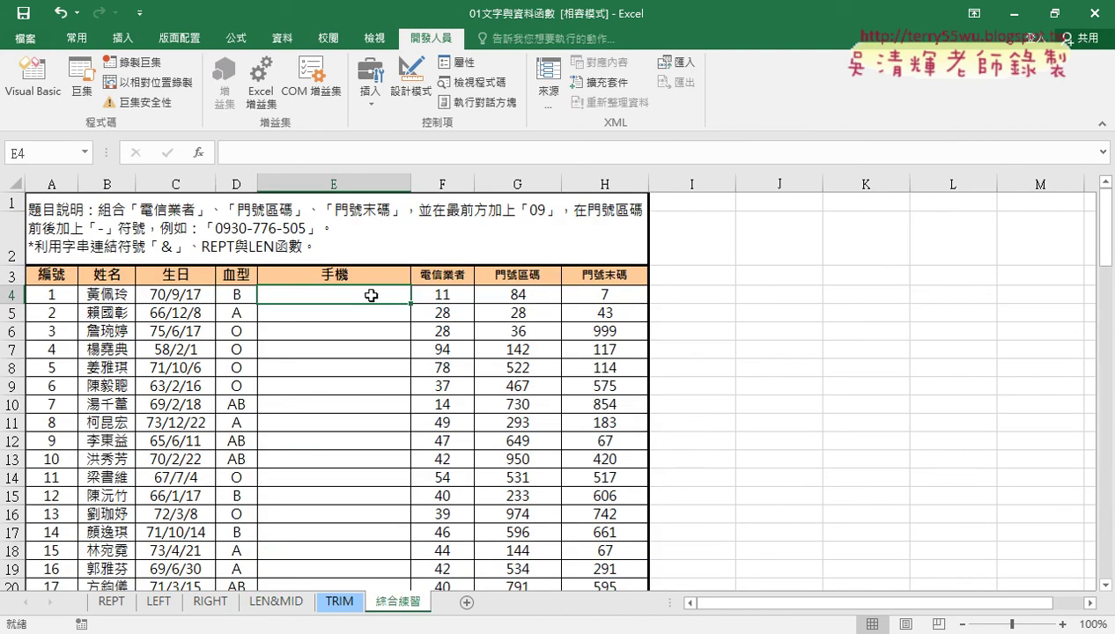